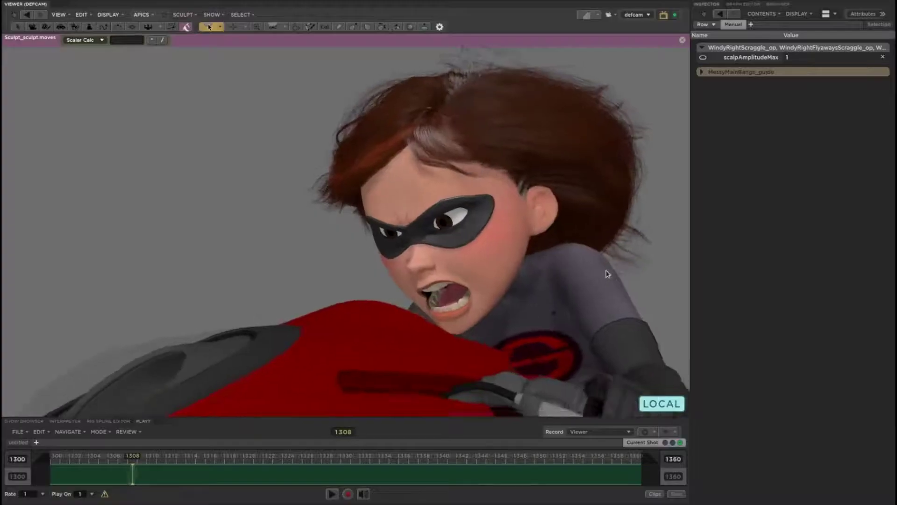
# Step: Try a scalpAmplitudeMax of 1.05 on the windy scraggle operators and restore it to 1
pyautogui.keyDown('alt'); pyautogui.moveTo(491, 299); pyautogui.dragTo(326, 276); pyautogui.keyUp('alt')
pyautogui.keyDown('alt'); pyautogui.moveTo(411, 269); pyautogui.dragTo(506, 252, button='right'); pyautogui.keyUp('alt')
pyautogui.keyDown('alt'); pyautogui.moveTo(480, 262); pyautogui.dragTo(453, 260, button='middle'); pyautogui.keyUp('alt')
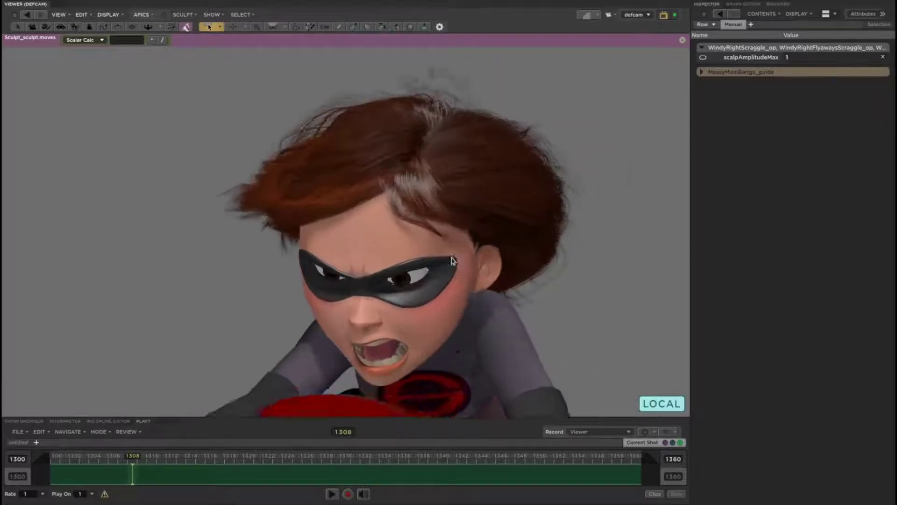
pyautogui.keyDown('alt'); pyautogui.moveTo(452, 261); pyautogui.dragTo(430, 261, button='right'); pyautogui.keyUp('alt')
pyautogui.keyDown('alt'); pyautogui.moveTo(430, 260); pyautogui.dragTo(400, 261, button='middle'); pyautogui.keyUp('alt')
pyautogui.keyDown('alt'); pyautogui.moveTo(400, 261); pyautogui.dragTo(453, 252, button='right'); pyautogui.keyUp('alt')
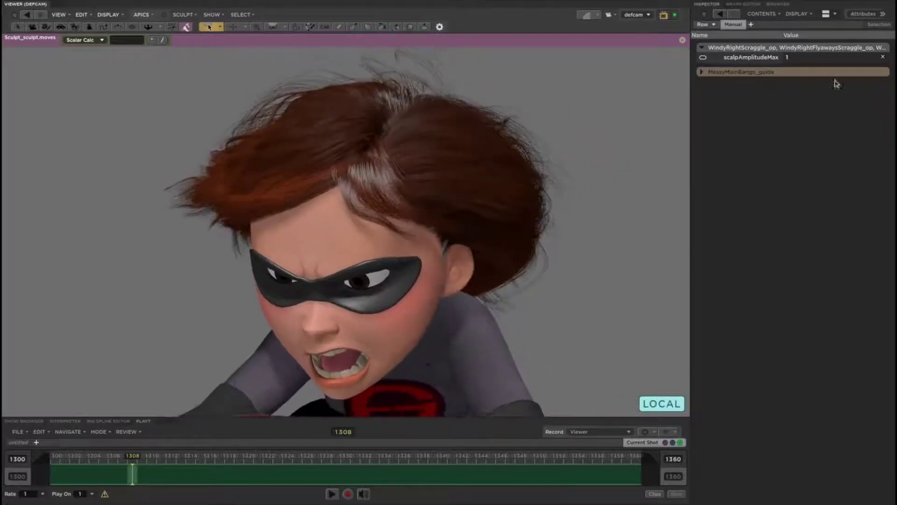
pyautogui.click(818, 58)
pyautogui.write('1.05')
pyautogui.press('Return')
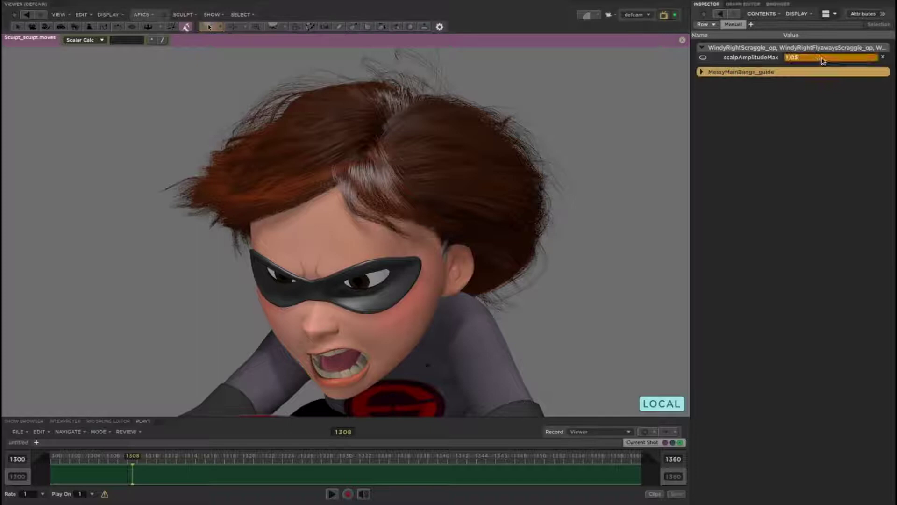
pyautogui.moveTo(841, 60)
pyautogui.mouseDown()
pyautogui.moveTo(881, 57)
pyautogui.moveTo(843, 57)
pyautogui.mouseUp()
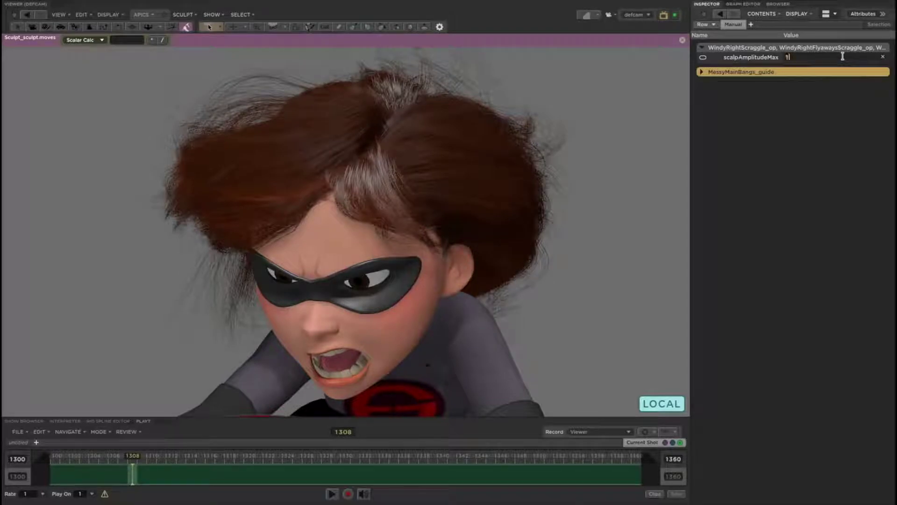
pyautogui.press('Return')
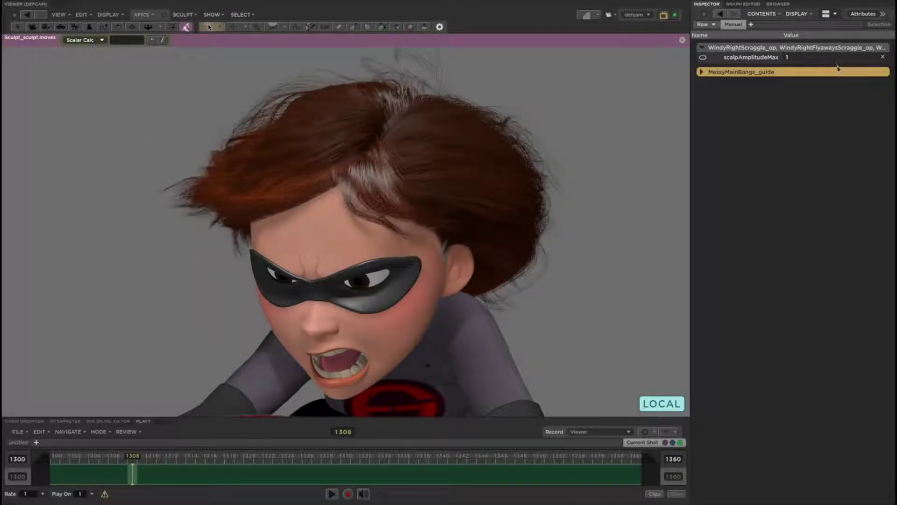
# Step: Reshape the bang guide curves by moving the lock over the forehead and the outer tips of the long bangs
pyautogui.moveTo(600, 258); pyautogui.dragTo(650, 261, button='right')
pyautogui.moveTo(563, 314); pyautogui.dragTo(561, 341, button='right')
pyautogui.moveTo(426, 241); pyautogui.dragTo(398, 225)
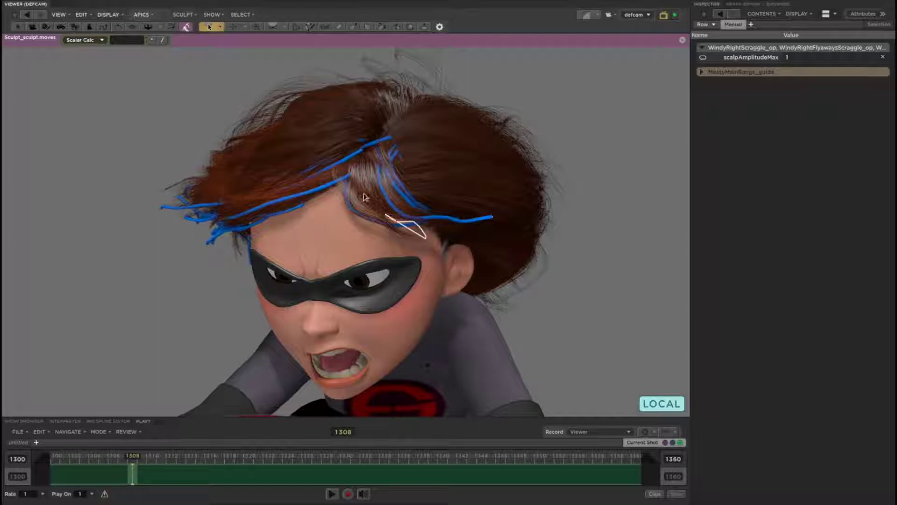
pyautogui.moveTo(323, 215)
pyautogui.mouseDown()
pyautogui.moveTo(412, 234)
pyautogui.moveTo(386, 242)
pyautogui.moveTo(358, 218)
pyautogui.moveTo(373, 209)
pyautogui.mouseUp()
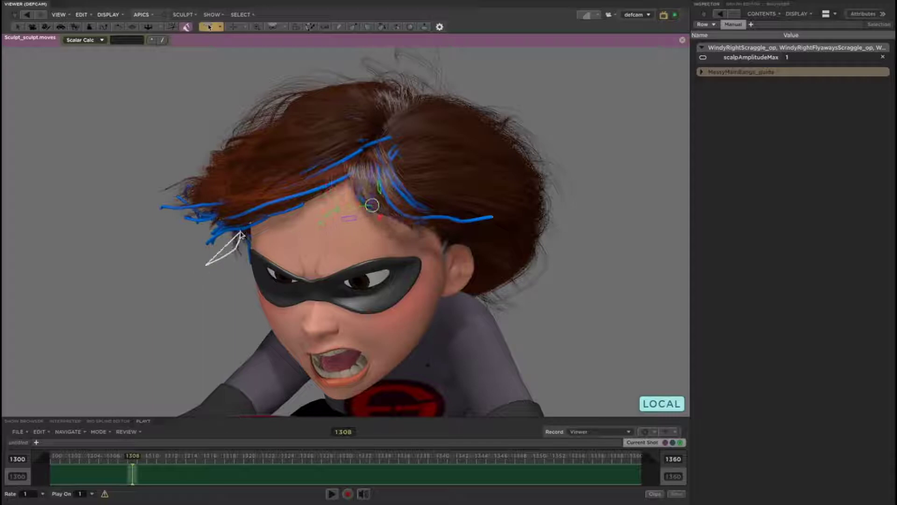
pyautogui.moveTo(241, 234)
pyautogui.mouseDown()
pyautogui.moveTo(131, 167)
pyautogui.moveTo(163, 292)
pyautogui.moveTo(197, 273)
pyautogui.mouseUp()
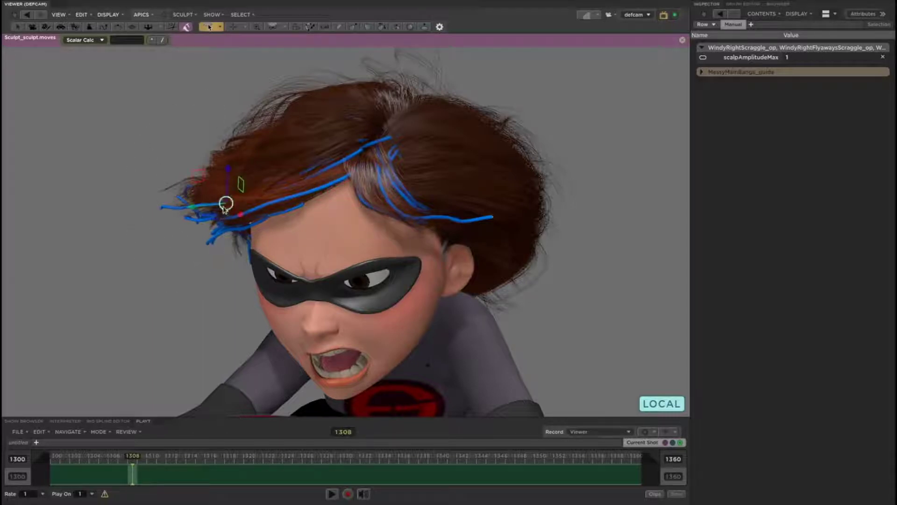
pyautogui.moveTo(224, 209)
pyautogui.mouseDown()
pyautogui.moveTo(183, 208)
pyautogui.moveTo(206, 211)
pyautogui.moveTo(201, 203)
pyautogui.mouseUp()
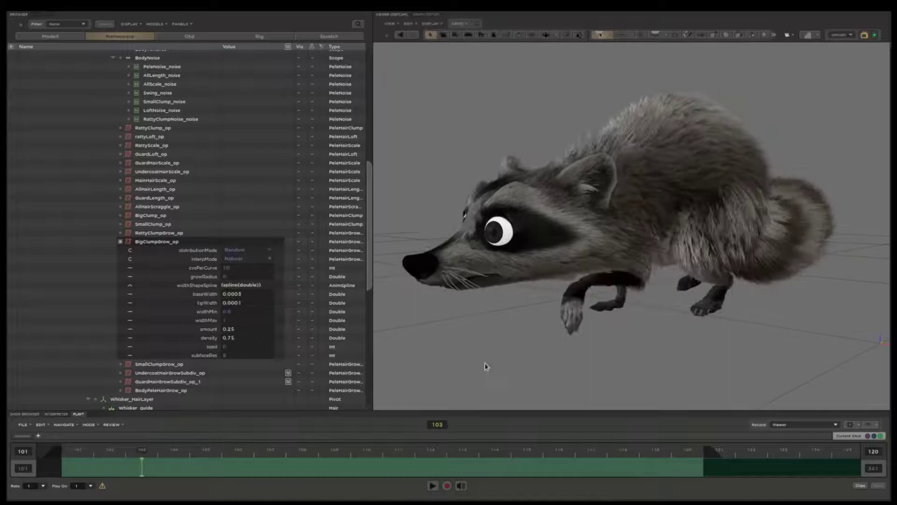
pyautogui.moveTo(485, 366); pyautogui.dragTo(706, 205, button='middle')
pyautogui.moveTo(705, 206); pyautogui.dragTo(753, 195, button='right')
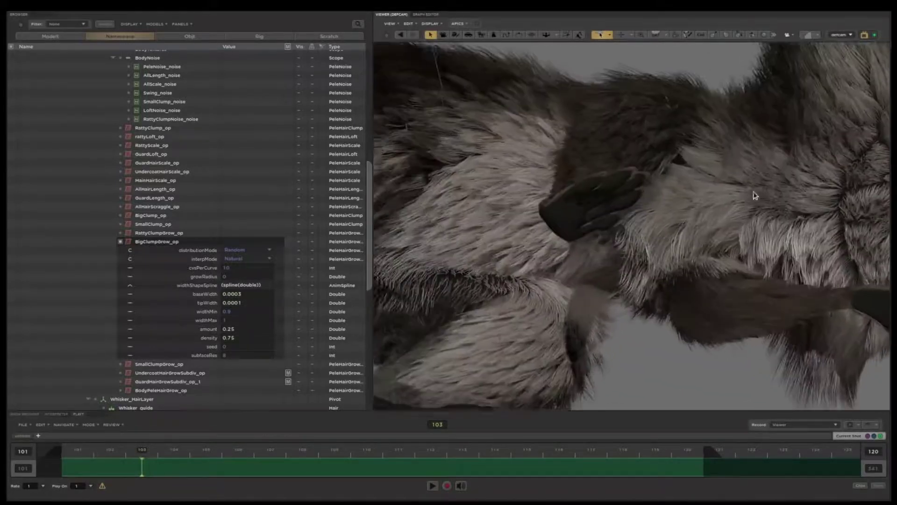
pyautogui.moveTo(756, 196); pyautogui.dragTo(695, 208, button='middle')
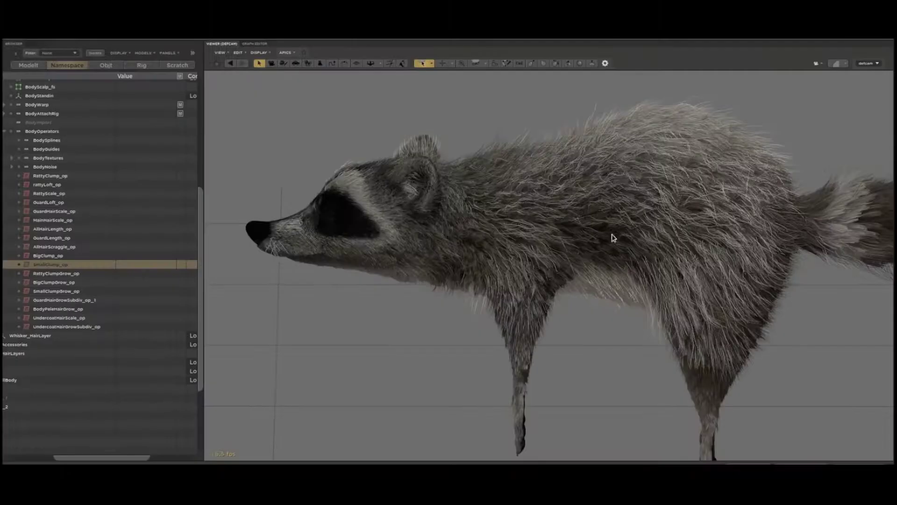
# Step: Mute and unmute the body operators from RattyClump_op through SmallClump_op twice to compare the fur from below
pyautogui.moveTo(599, 304); pyautogui.dragTo(598, 202, button='middle')
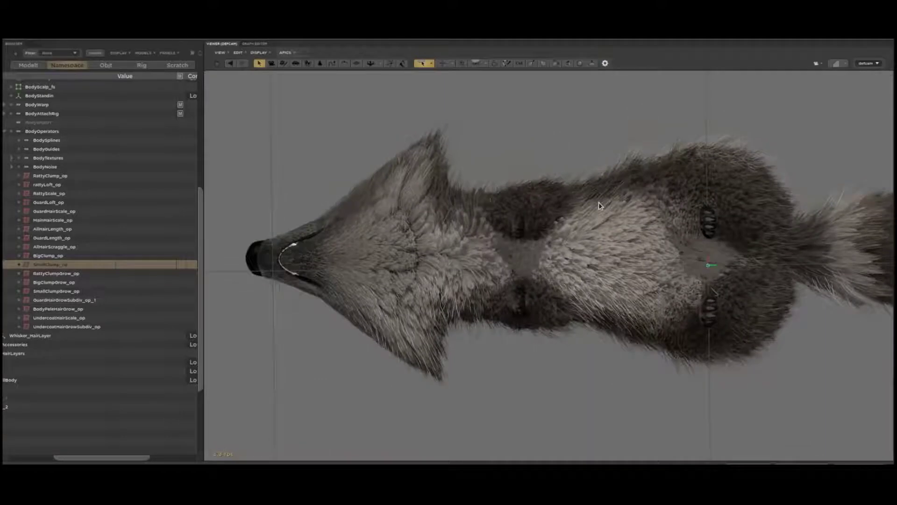
pyautogui.moveTo(99, 179); pyautogui.dragTo(106, 265)
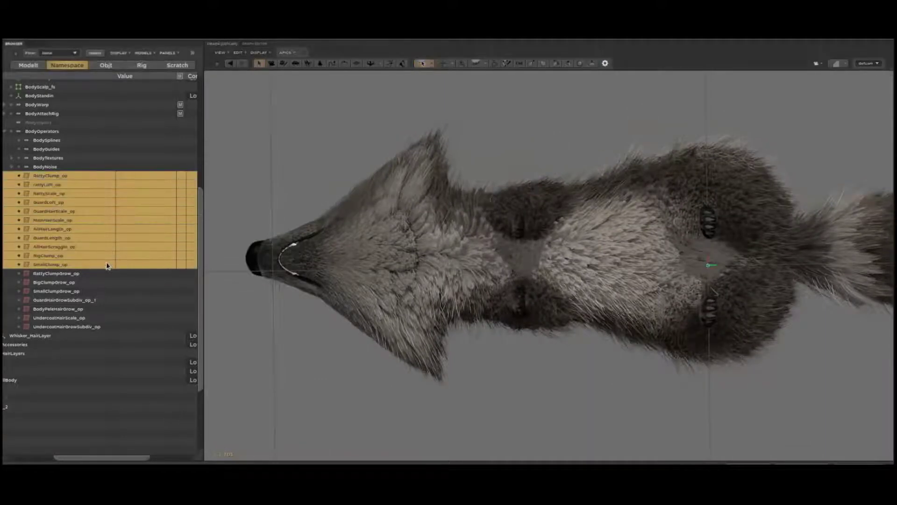
pyautogui.click(181, 264)
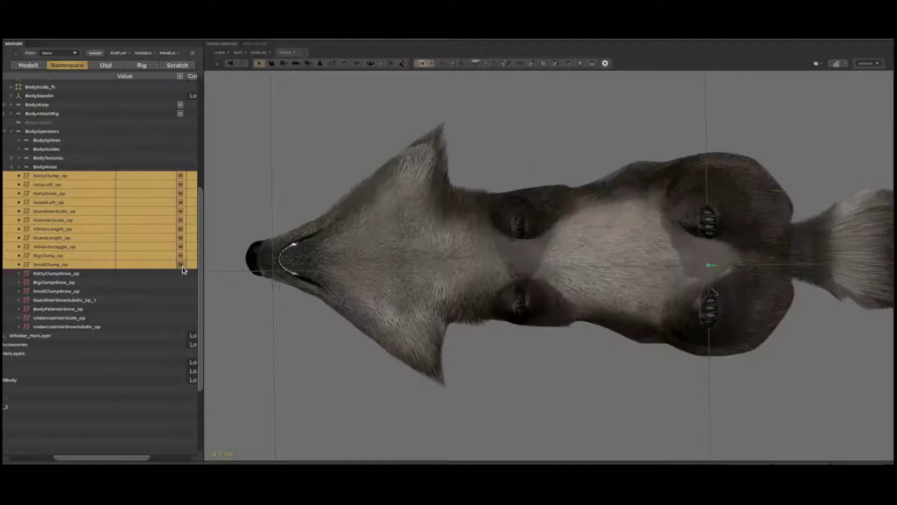
pyautogui.click(180, 264)
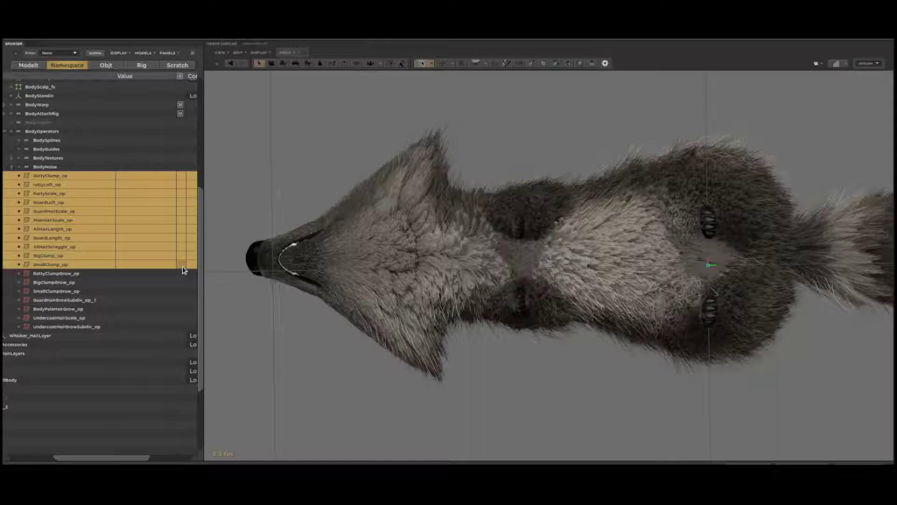
pyautogui.click(181, 265)
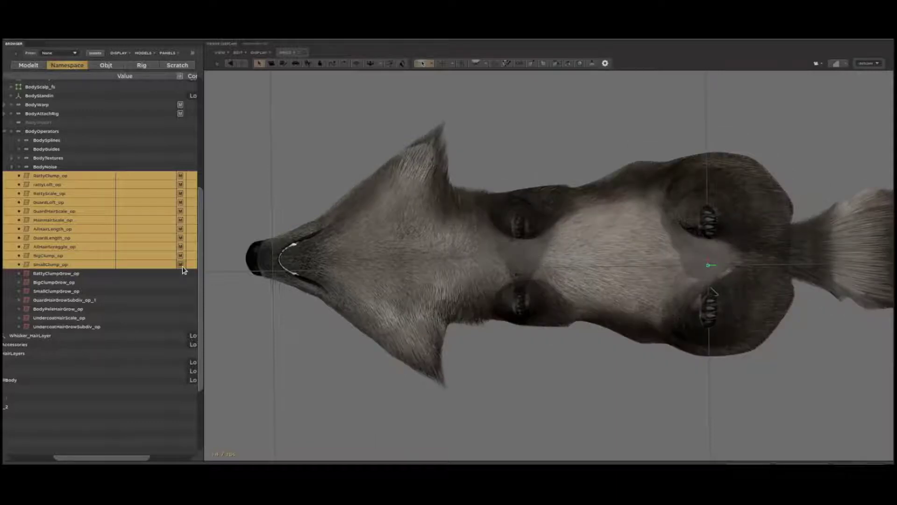
pyautogui.click(181, 264)
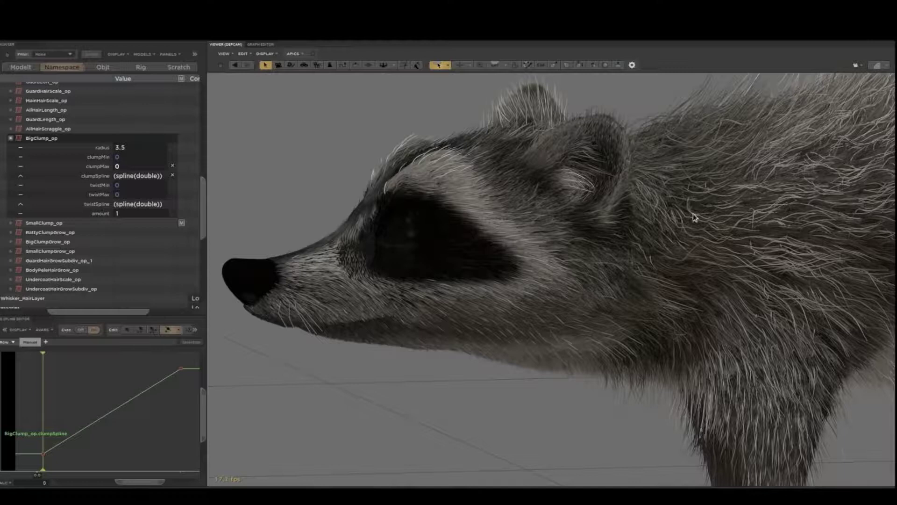
# Step: Set BigClump_op's clumpMax to 0.785 and bow its clumpSpline below the straight line with a middle knot
pyautogui.keyDown('alt'); pyautogui.moveTo(694, 214); pyautogui.dragTo(695, 180); pyautogui.keyUp('alt')
pyautogui.keyDown('alt'); pyautogui.moveTo(695, 180); pyautogui.dragTo(721, 202, button='right'); pyautogui.keyUp('alt')
pyautogui.keyDown('alt'); pyautogui.moveTo(721, 202); pyautogui.dragTo(731, 183, button='middle'); pyautogui.keyUp('alt')
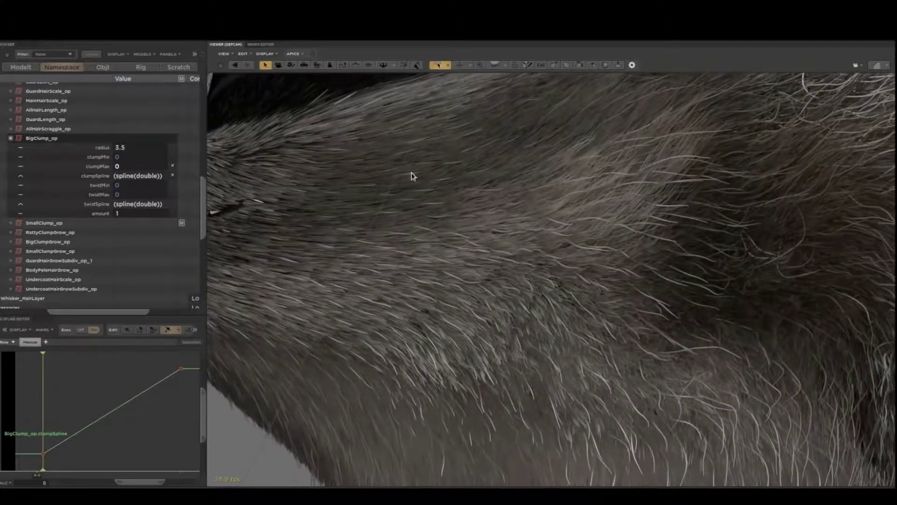
pyautogui.doubleClick(139, 166)
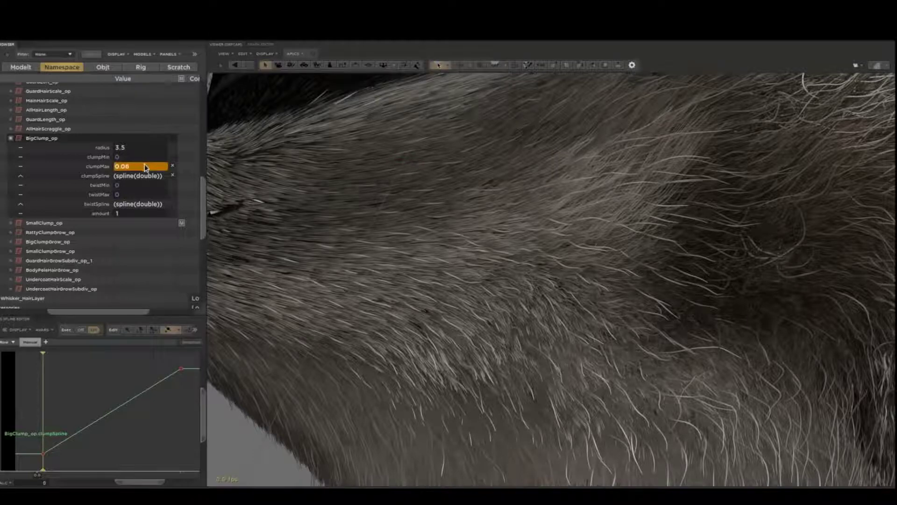
pyautogui.moveTo(150, 164); pyautogui.dragTo(209, 163)
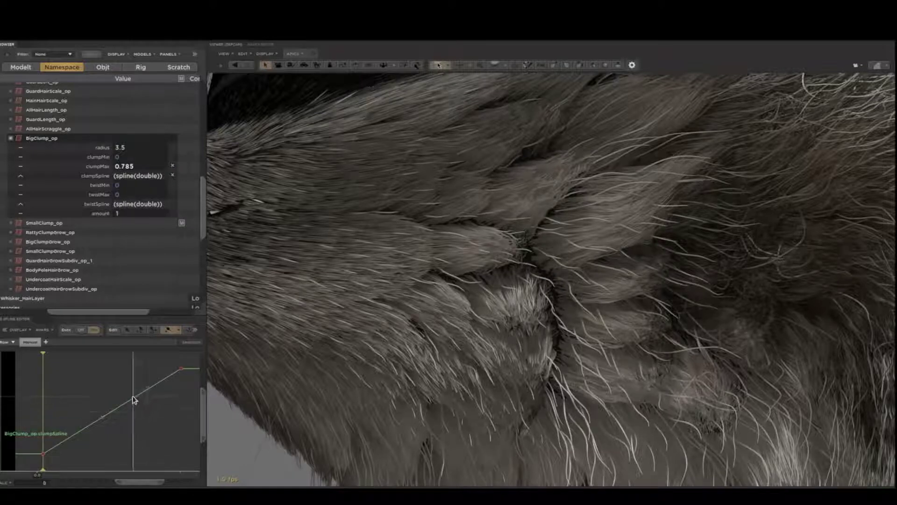
pyautogui.moveTo(135, 402); pyautogui.dragTo(87, 394)
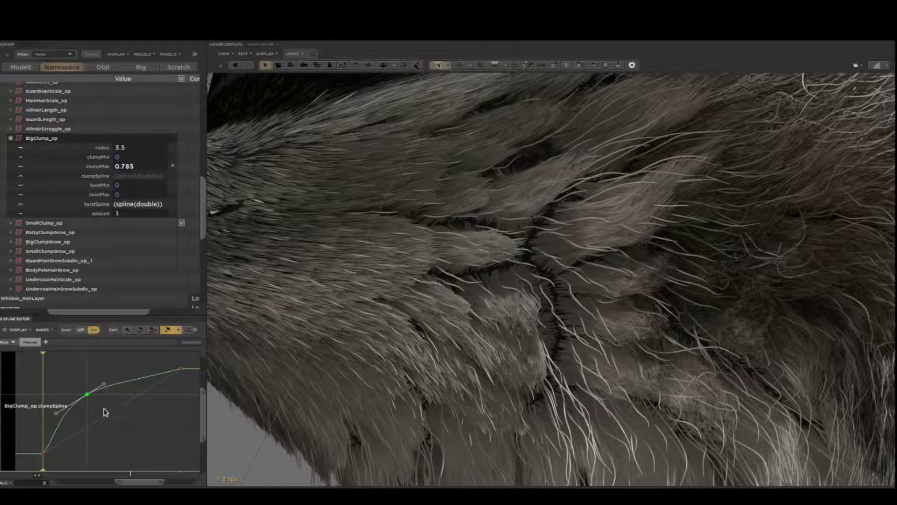
pyautogui.moveTo(128, 425)
pyautogui.mouseDown()
pyautogui.moveTo(136, 426)
pyautogui.moveTo(90, 395)
pyautogui.moveTo(129, 426)
pyautogui.mouseUp()
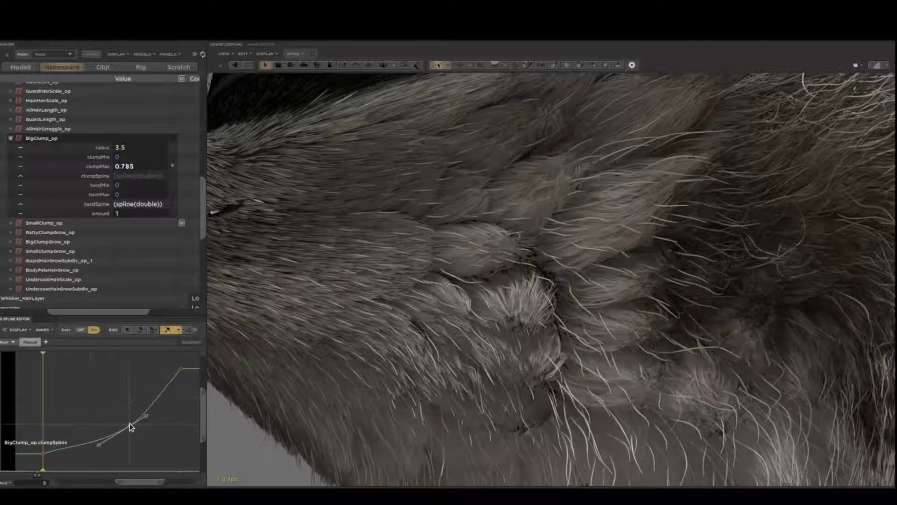
# Step: Set BigClump_op's twistMax to 443.55 to curl the fur clumps
pyautogui.click(134, 196)
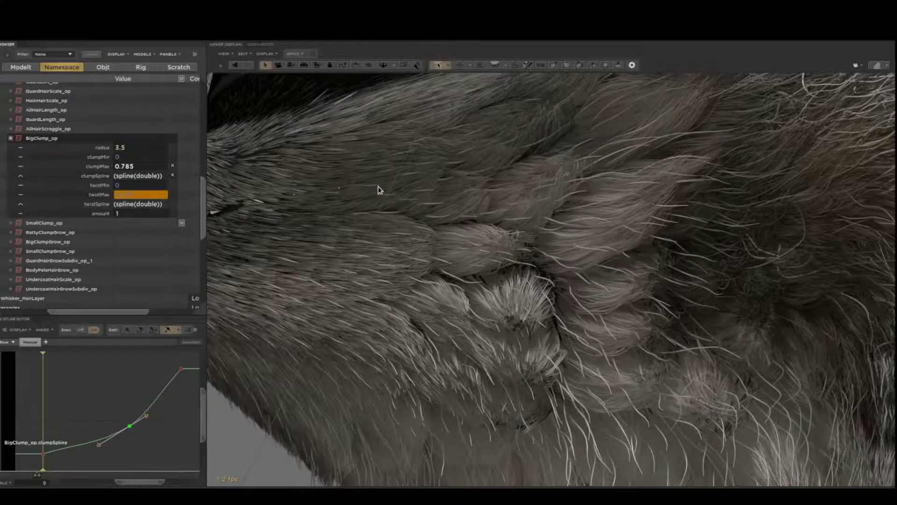
pyautogui.press('Return')
pyautogui.moveTo(429, 186); pyautogui.dragTo(681, 183, button='middle')
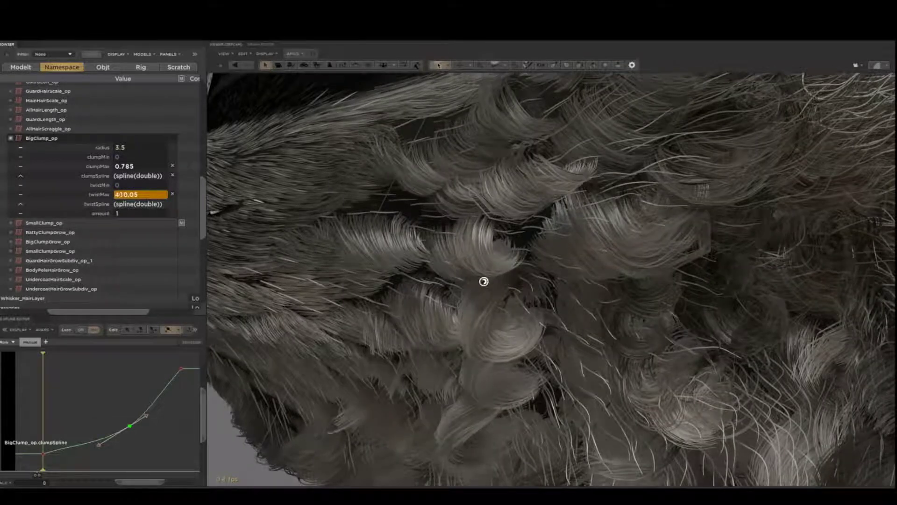
pyautogui.keyDown('alt'); pyautogui.moveTo(802, 260); pyautogui.dragTo(770, 263, button='right'); pyautogui.keyUp('alt')
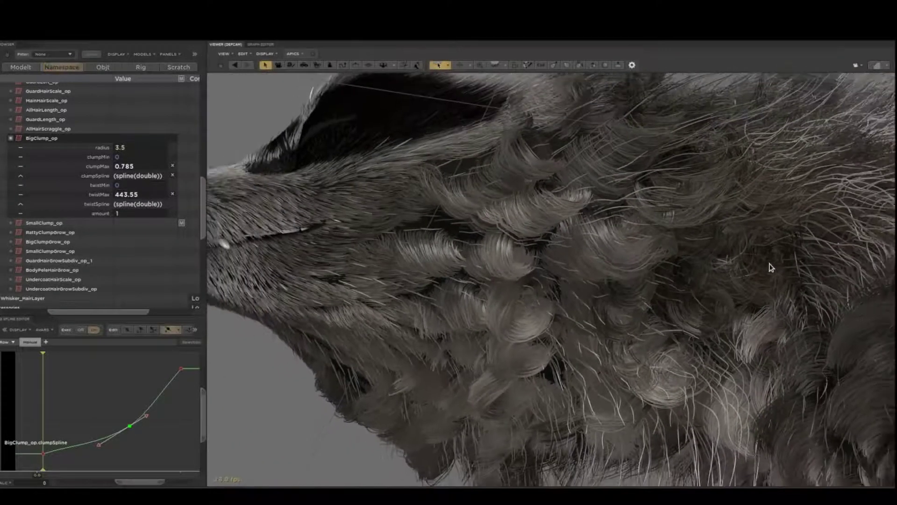
pyautogui.keyDown('alt'); pyautogui.moveTo(767, 266); pyautogui.dragTo(793, 281); pyautogui.keyUp('alt')
pyautogui.keyDown('alt'); pyautogui.moveTo(793, 286); pyautogui.dragTo(795, 290, button='right'); pyautogui.keyUp('alt')
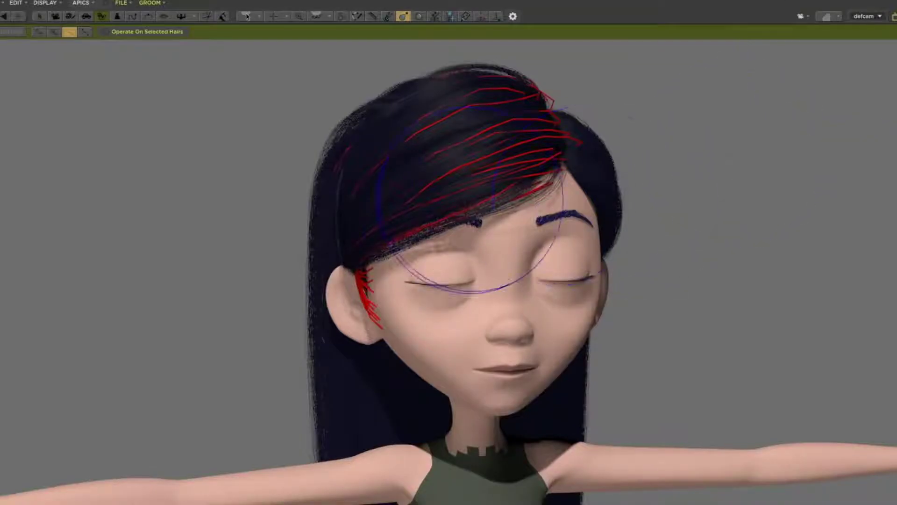
# Step: Comb the long fringe lower across the forehead with the groom brush and hide the guide hairs
pyautogui.moveTo(463, 233)
pyautogui.mouseDown()
pyautogui.moveTo(460, 170)
pyautogui.moveTo(461, 181)
pyautogui.moveTo(491, 188)
pyautogui.moveTo(479, 210)
pyautogui.mouseUp()
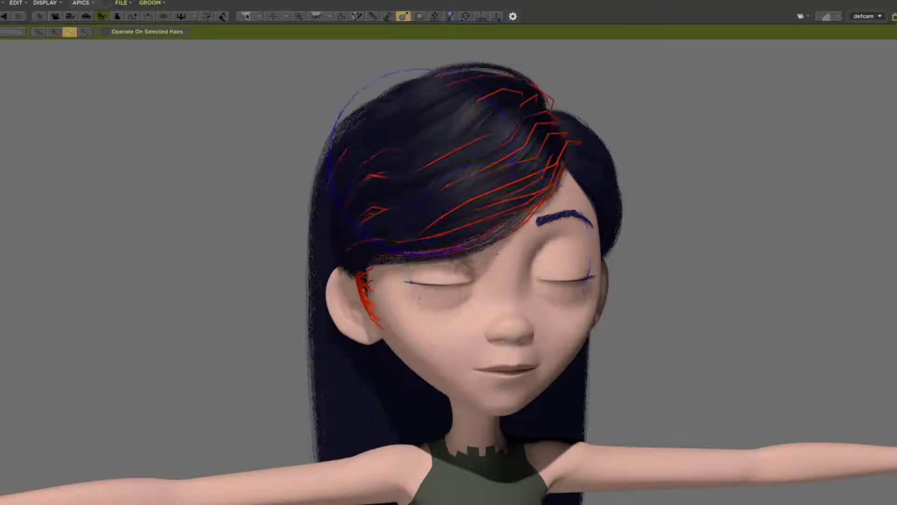
pyautogui.moveTo(482, 210)
pyautogui.mouseDown()
pyautogui.moveTo(497, 264)
pyautogui.moveTo(504, 240)
pyautogui.moveTo(526, 277)
pyautogui.mouseUp()
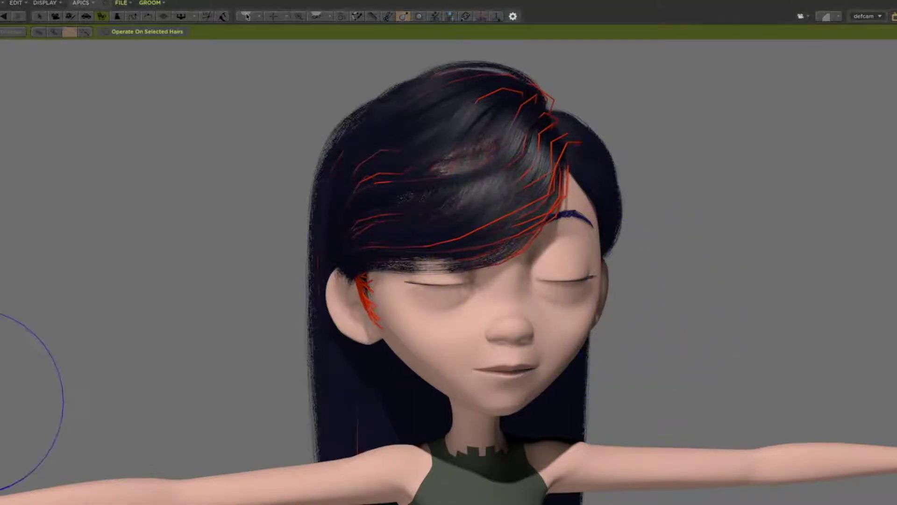
pyautogui.press('h')
pyautogui.keyDown('alt'); pyautogui.moveTo(439, 271); pyautogui.dragTo(449, 254, button='right'); pyautogui.keyUp('alt')
pyautogui.scroll(3, 449, 254)
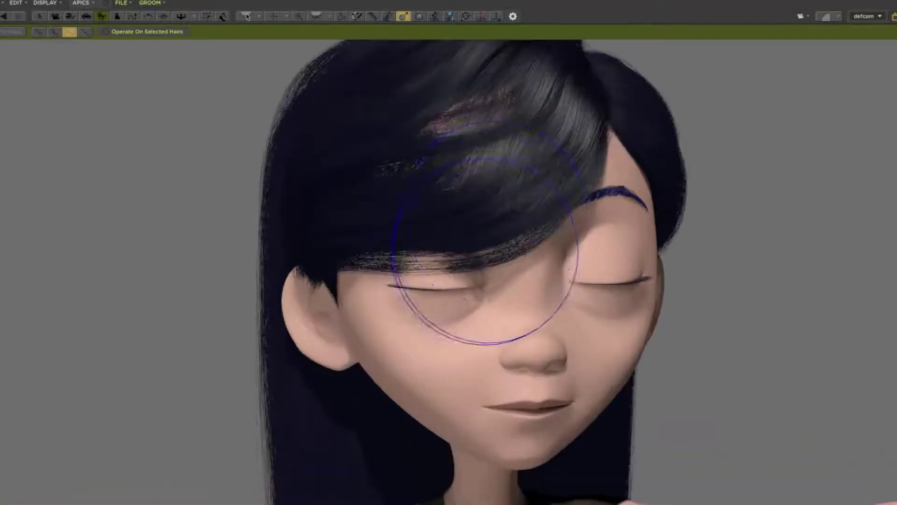
pyautogui.moveTo(512, 231)
pyautogui.keyDown('alt'); pyautogui.mouseDown(button='middle')
pyautogui.moveTo(496, 248)
pyautogui.moveTo(477, 340)
pyautogui.mouseUp(button='middle'); pyautogui.keyUp('alt')
pyautogui.keyDown('alt'); pyautogui.moveTo(488, 283); pyautogui.dragTo(516, 286); pyautogui.keyUp('alt')
pyautogui.moveTo(517, 286); pyautogui.dragTo(551, 317, button='middle')
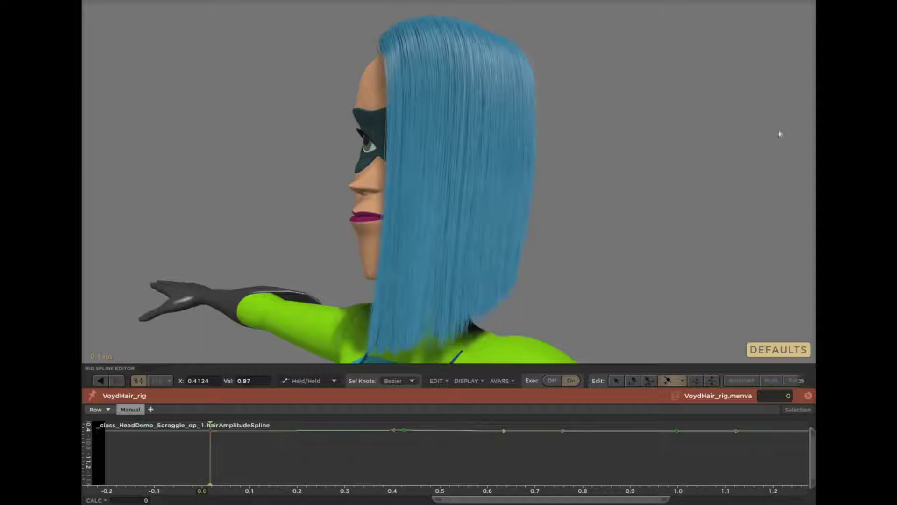
# Step: Increase the scraggle of the blue hair until it is frizzy along its whole length
pyautogui.moveTo(662, 134); pyautogui.dragTo(689, 136, button='middle')
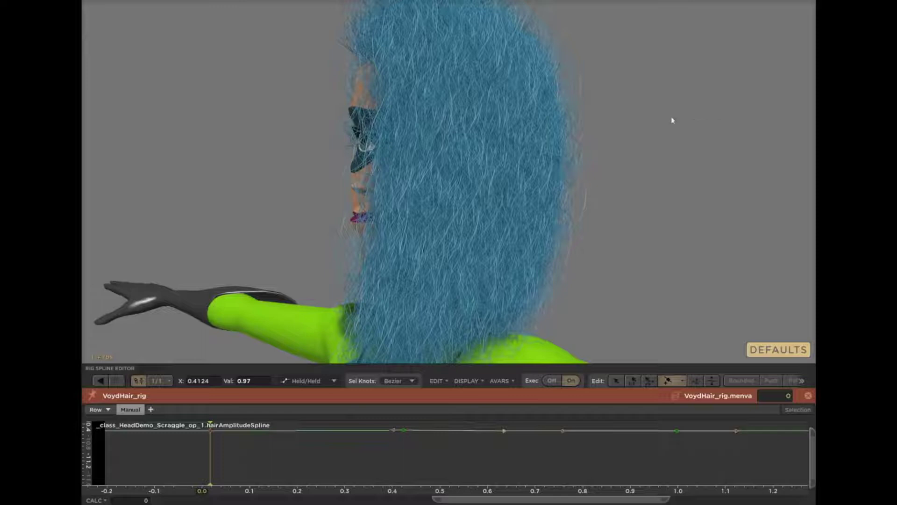
pyautogui.keyDown('alt'); pyautogui.moveTo(648, 118); pyautogui.dragTo(768, 117); pyautogui.keyUp('alt')
pyautogui.keyDown('alt'); pyautogui.moveTo(738, 117); pyautogui.dragTo(647, 106, button='right'); pyautogui.keyUp('alt')
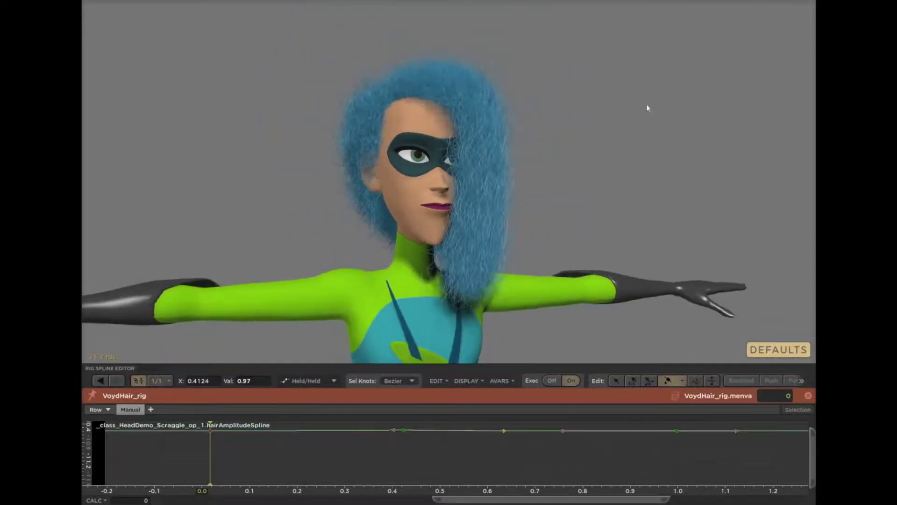
pyautogui.keyDown('alt'); pyautogui.moveTo(647, 106); pyautogui.dragTo(580, 93); pyautogui.keyUp('alt')
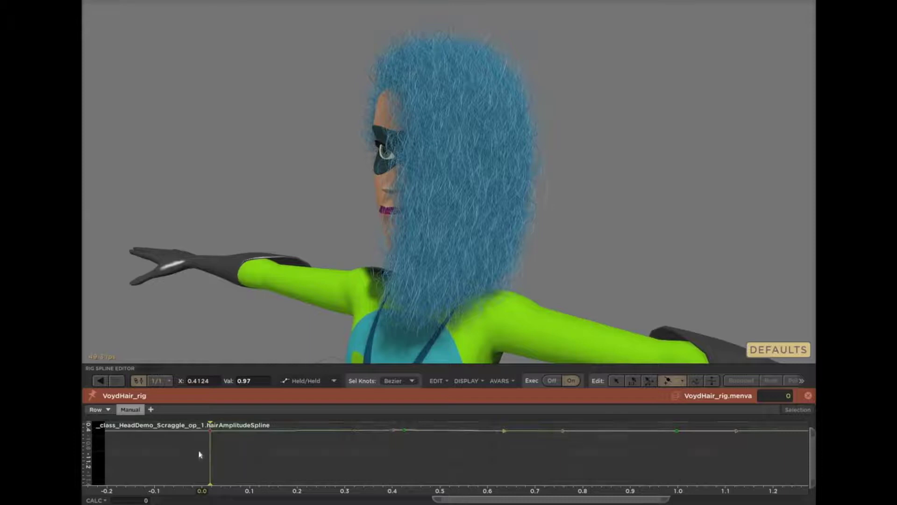
# Step: Lower the knot near 0.4 on the hairAmplitudeSpline and slide it toward the hair tips
pyautogui.moveTo(198, 447); pyautogui.dragTo(277, 434)
pyautogui.moveTo(389, 438); pyautogui.dragTo(411, 431)
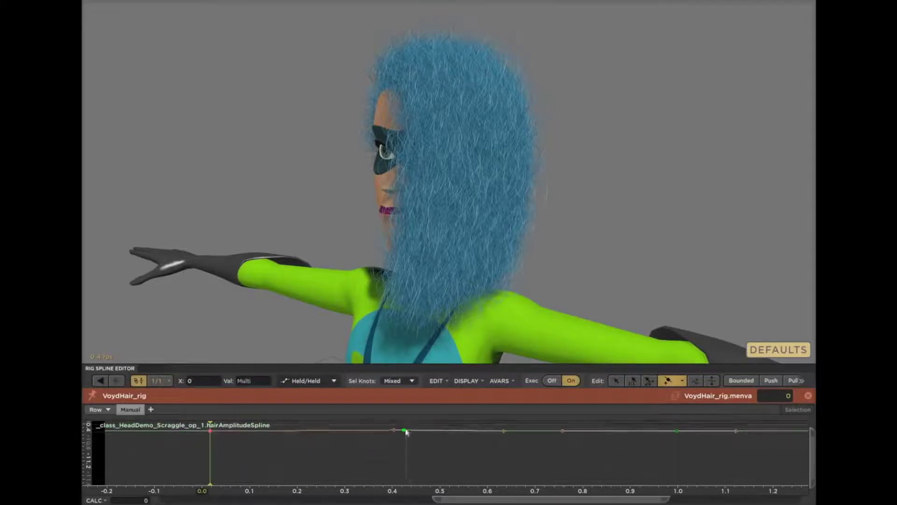
pyautogui.moveTo(403, 431); pyautogui.dragTo(509, 476)
pyautogui.moveTo(605, 475)
pyautogui.mouseDown()
pyautogui.moveTo(631, 475)
pyautogui.moveTo(623, 474)
pyautogui.mouseUp()
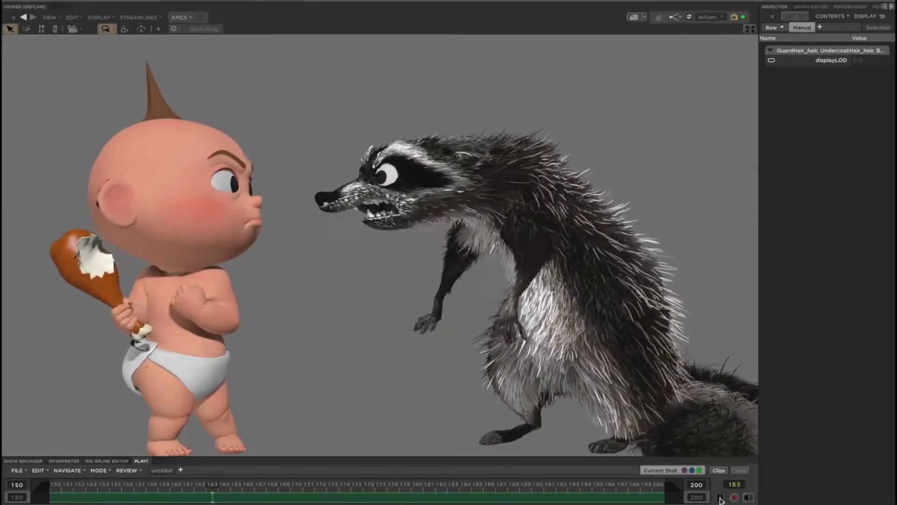
# Step: Pose the raccoon at frame 171 by shifting its torso backward and moving its head toward the baby
pyautogui.click(598, 276)
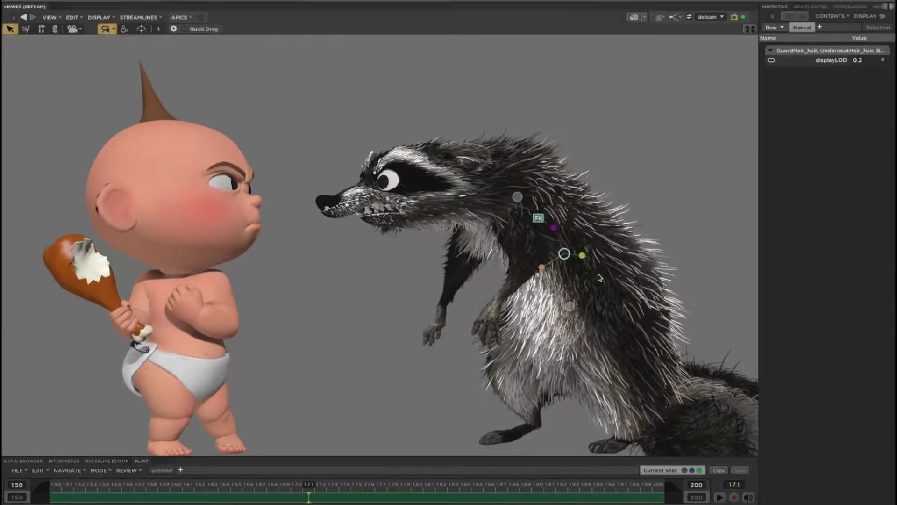
pyautogui.moveTo(567, 256)
pyautogui.mouseDown()
pyautogui.moveTo(580, 244)
pyautogui.moveTo(559, 255)
pyautogui.moveTo(572, 253)
pyautogui.mouseUp()
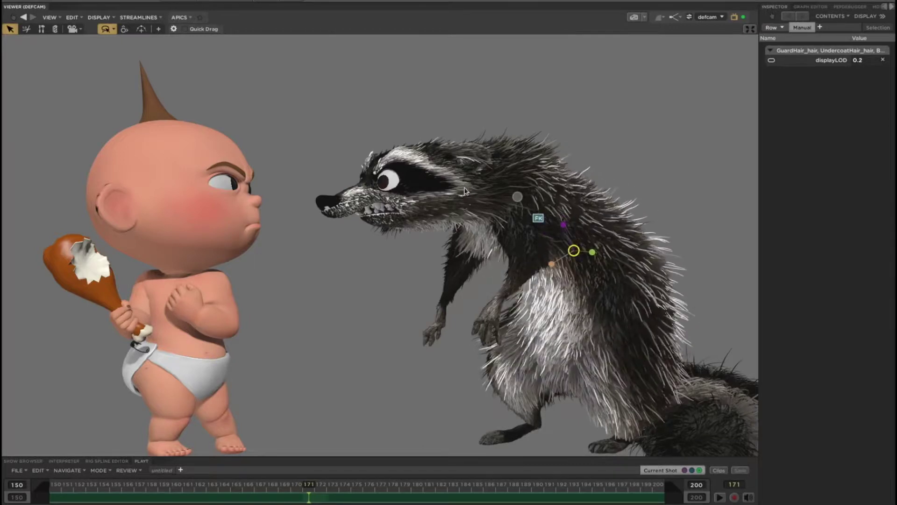
pyautogui.click(453, 199)
pyautogui.moveTo(426, 188)
pyautogui.mouseDown()
pyautogui.moveTo(379, 182)
pyautogui.moveTo(412, 180)
pyautogui.mouseUp()
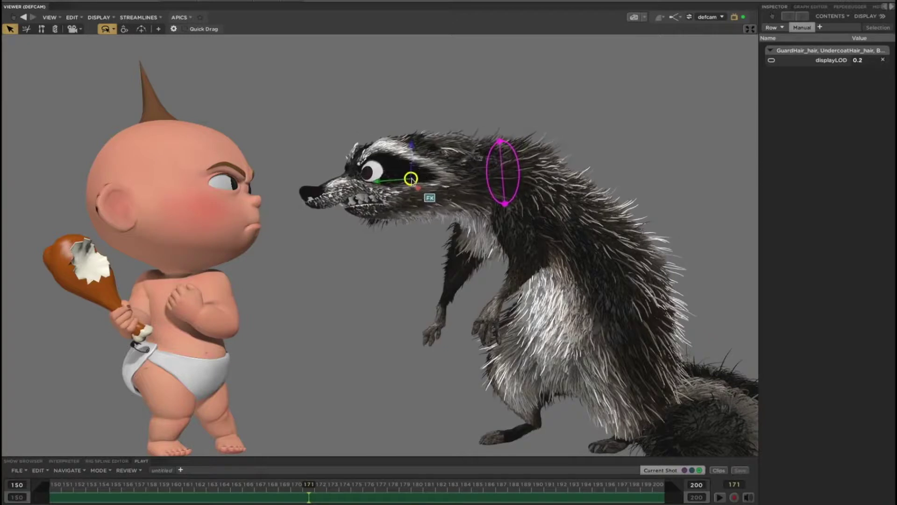
# Step: Open the displayLOD value of the raccoon's hair layers for editing
pyautogui.doubleClick(870, 60)
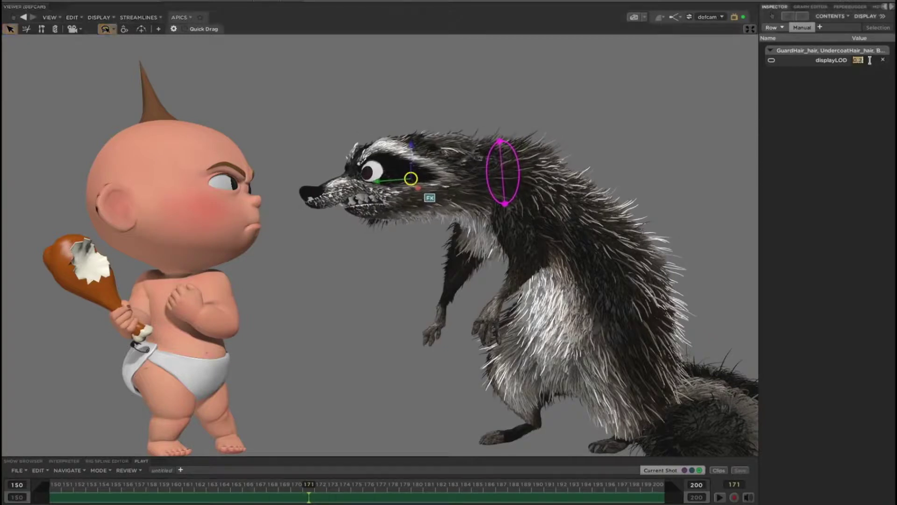